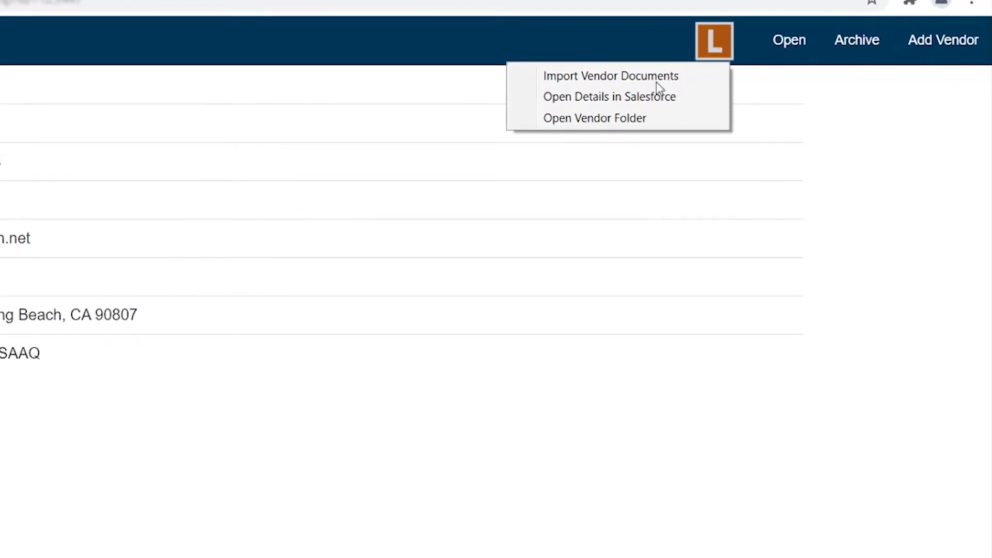
Open Ace Technologies' vendor folder and Salesforce account page, then return to its Laserfiche actions.
click(627, 120)
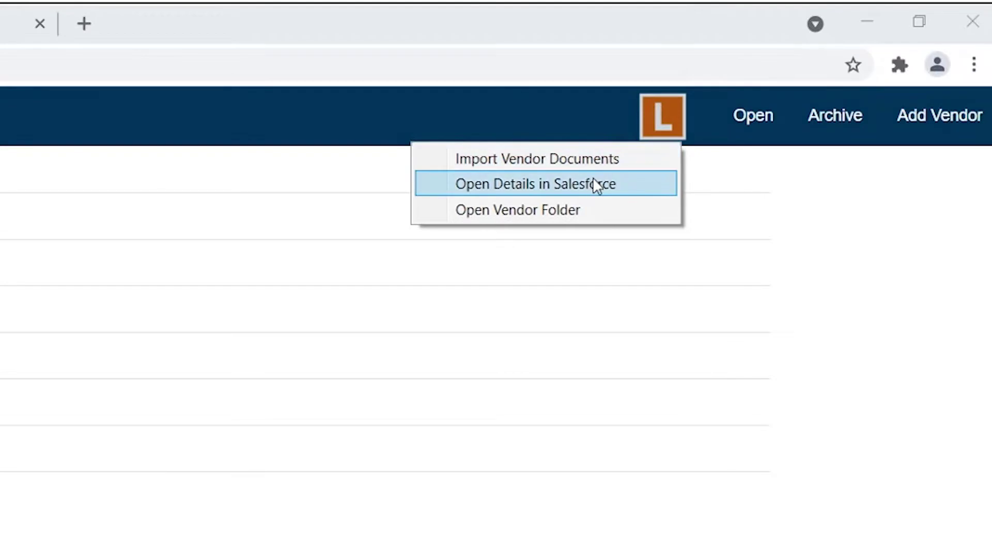
click(593, 181)
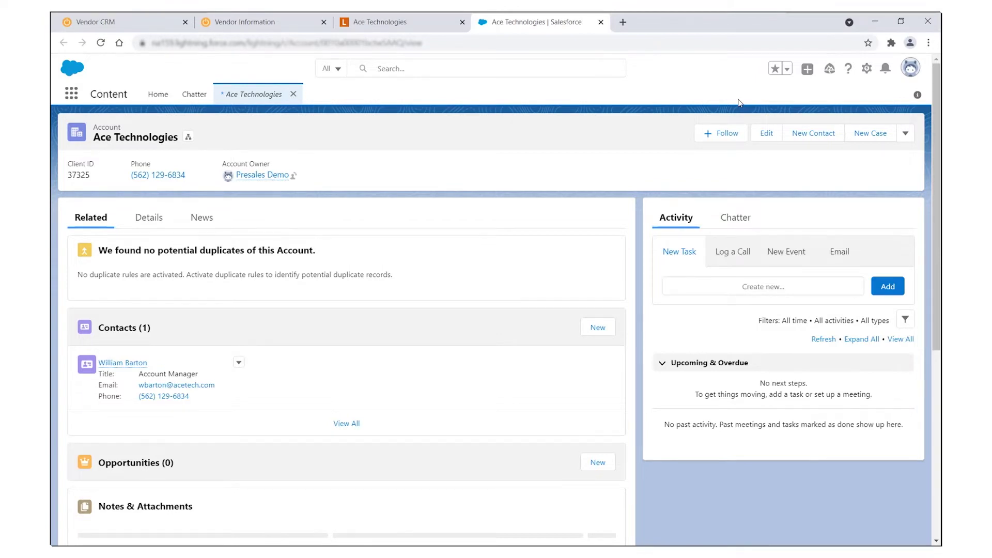
click(771, 67)
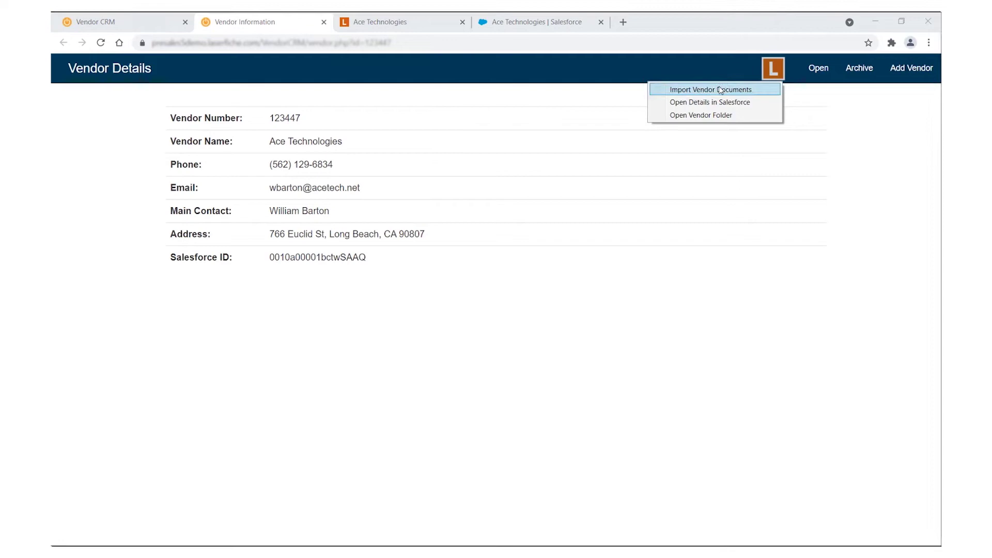
Import Ace Technologies' Insurance file into Laserfiche and dismiss the import-complete notice.
click(720, 89)
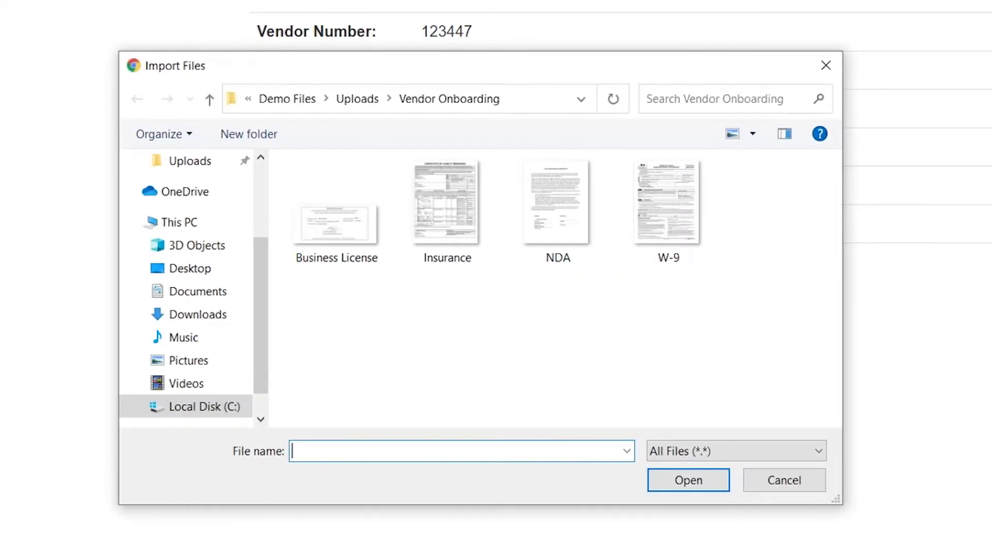
click(449, 209)
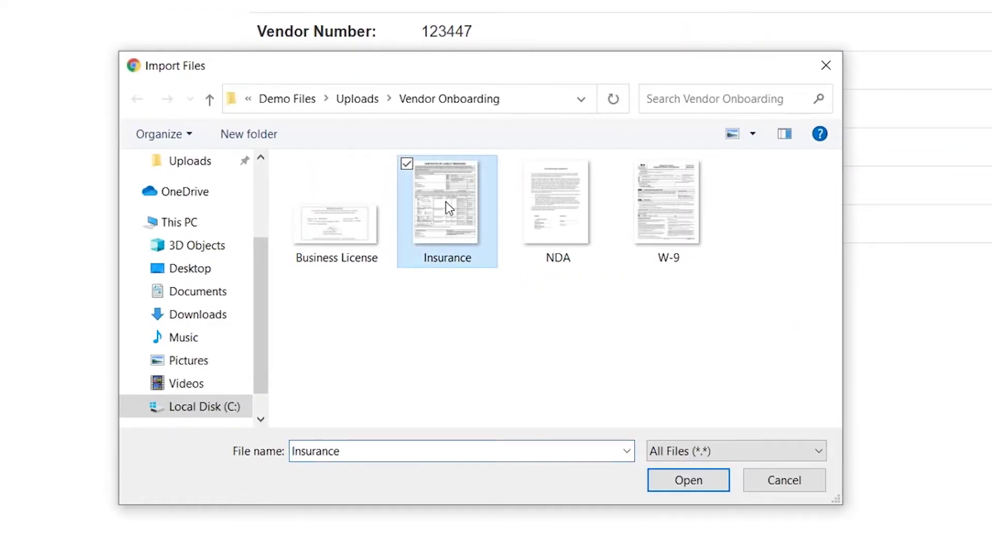
click(672, 475)
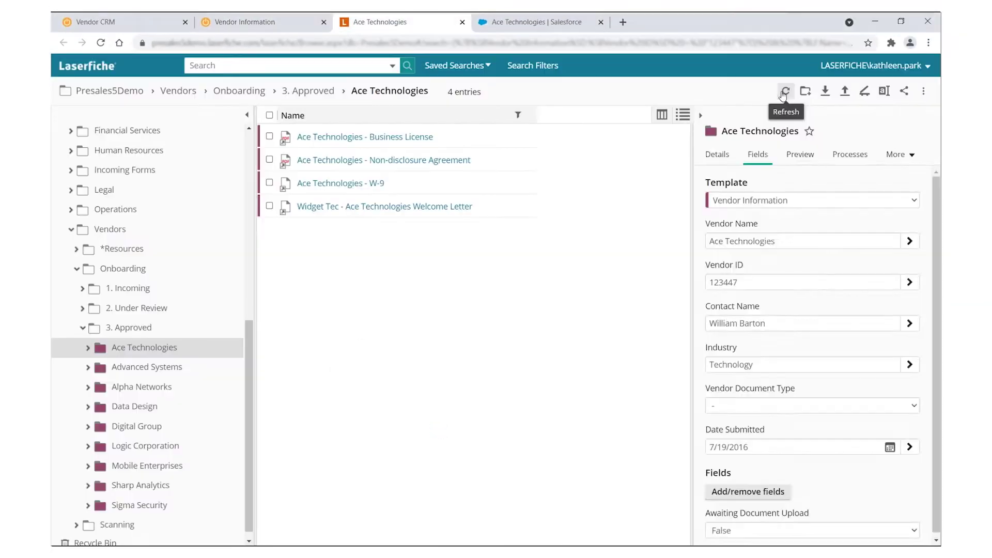
click(784, 93)
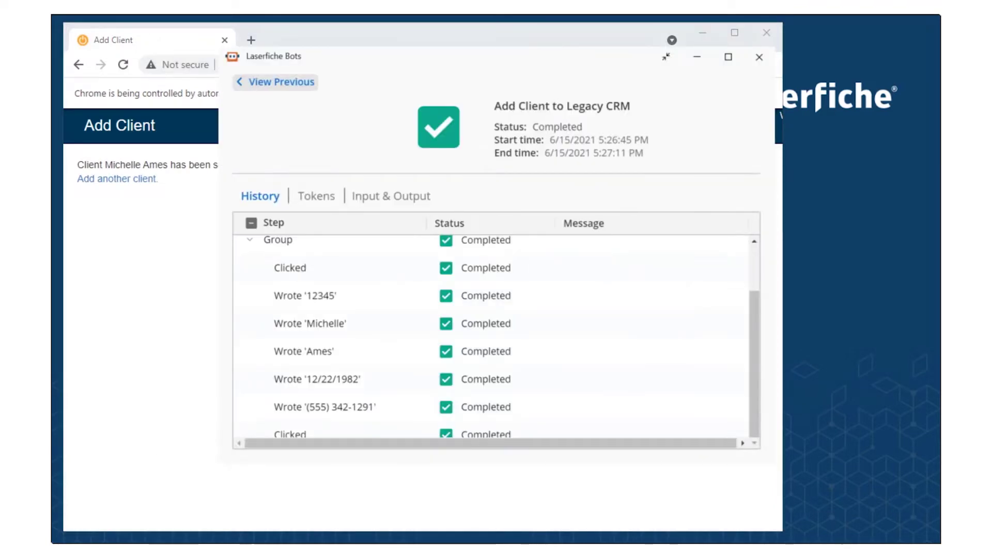
Record opening Add Client and filling Client ID with the Bot Input Parameters > Client ID token.
drag(750, 361, 742, 312)
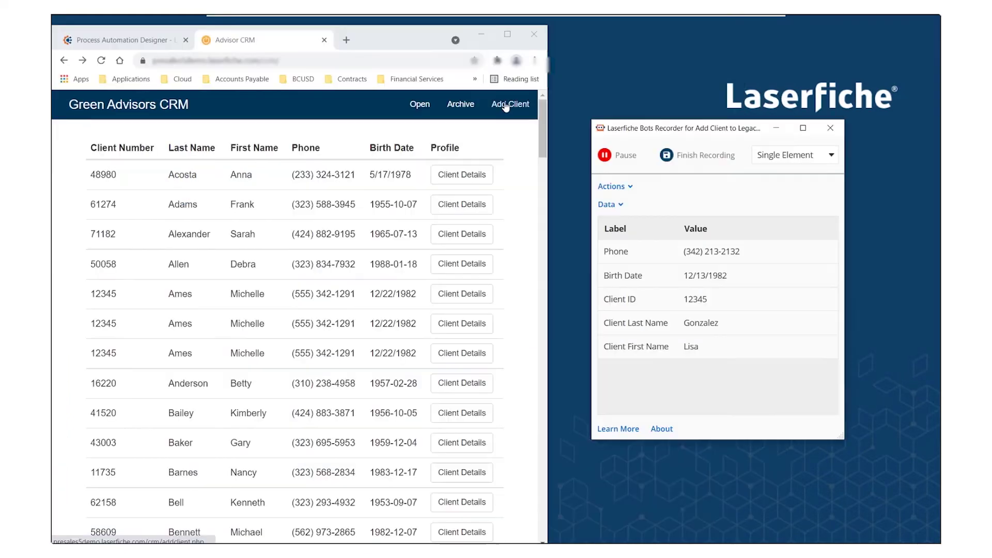
click(506, 105)
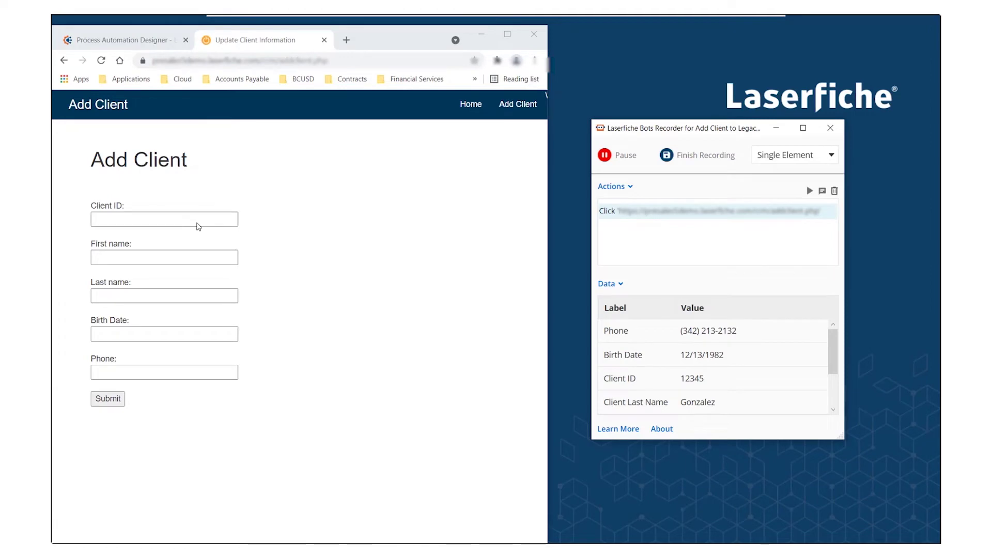
click(243, 222)
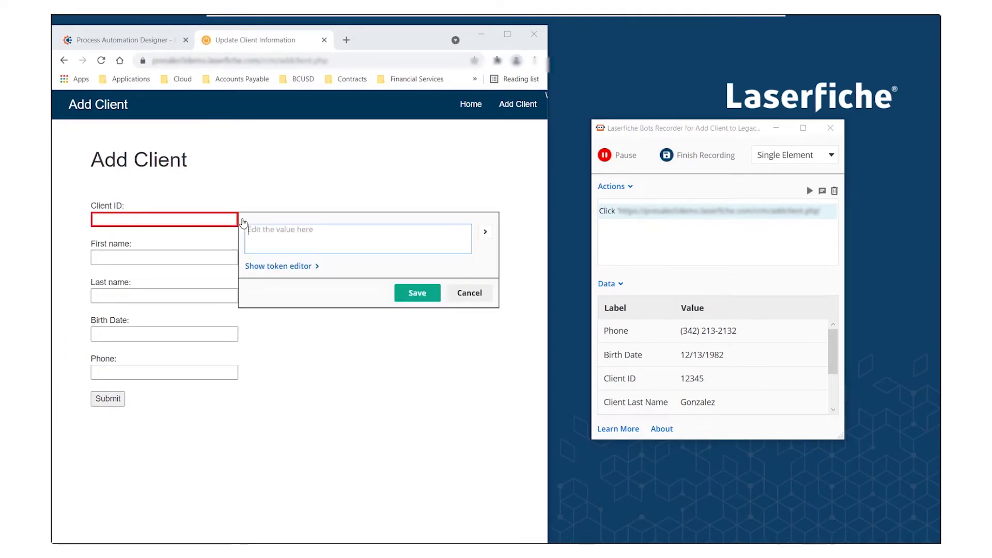
click(485, 234)
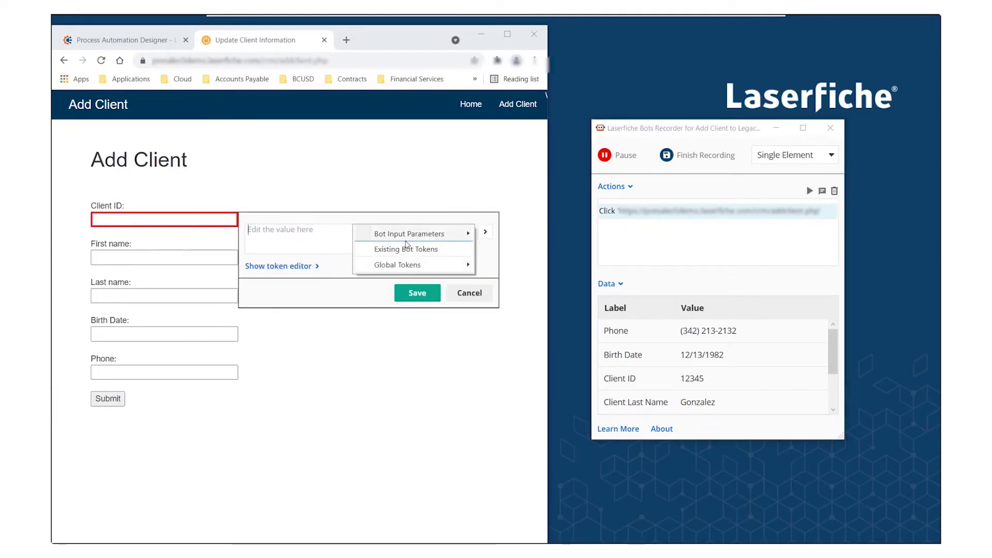
mouse_move(413, 235)
click(273, 263)
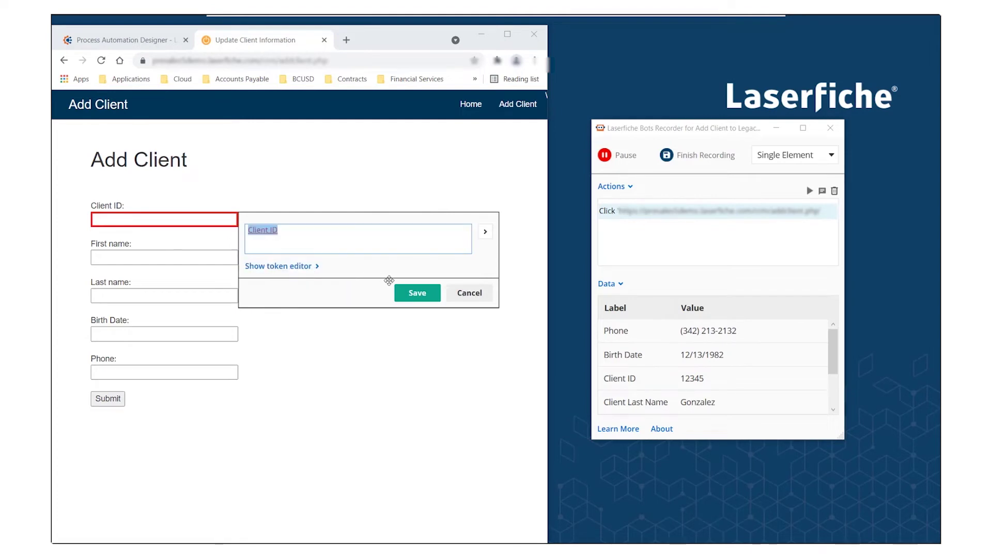
click(413, 294)
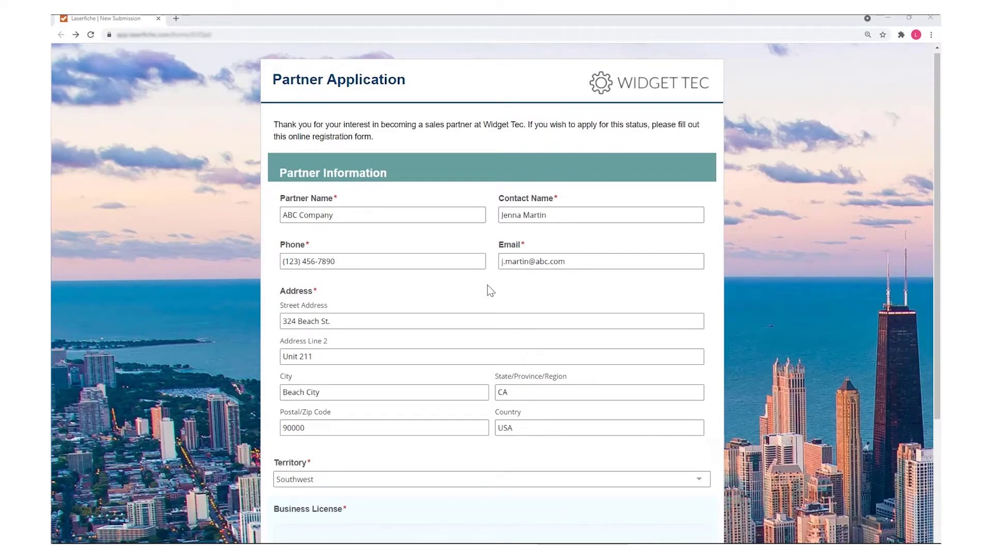
Submit ABC Company's partner application, then paste the Partner ID into the information update form.
scroll(487, 285, down, 3)
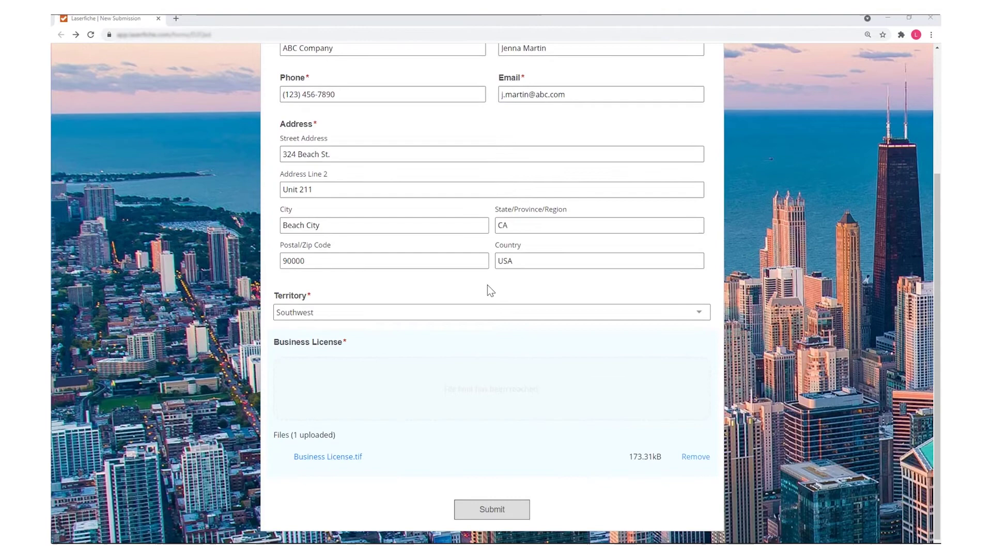
click(467, 511)
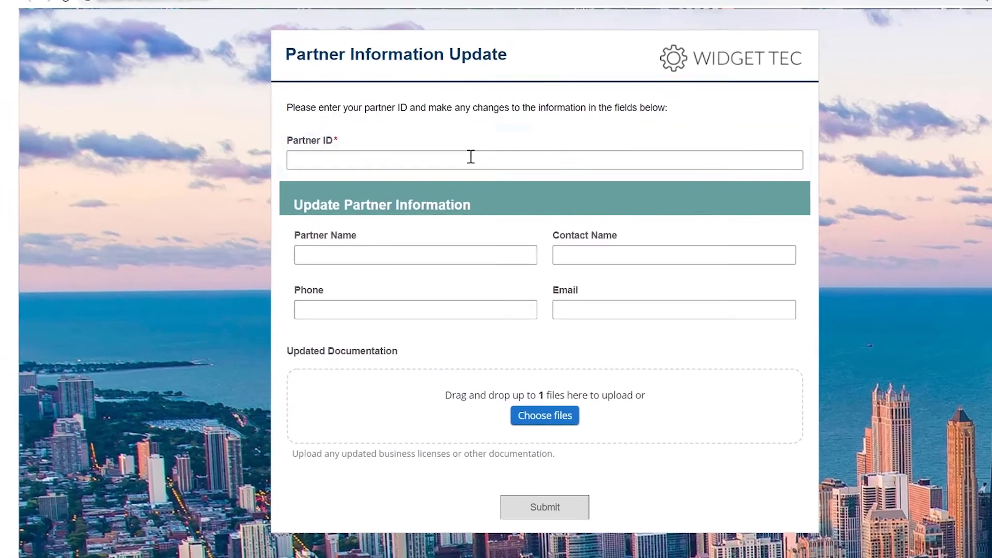
text(0015b00001nl4fAAAQ)
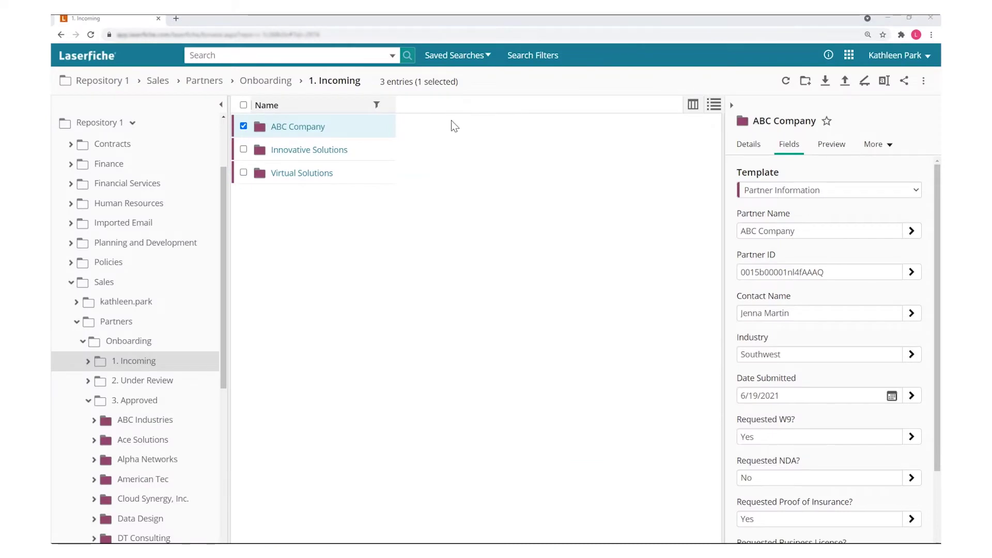
Delete the ABC Company folder to the recycle bin, then refresh its Salesforce page.
right_click(380, 127)
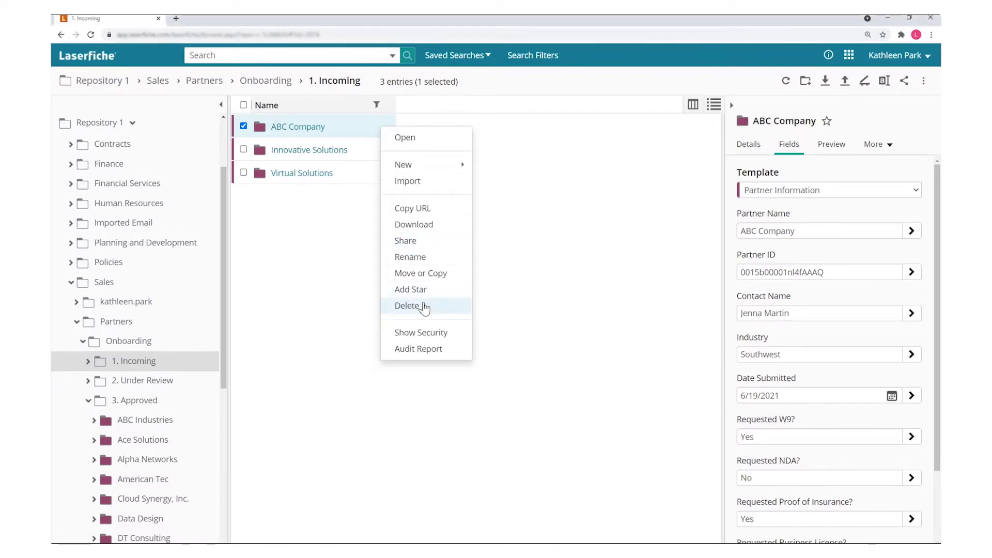
click(422, 306)
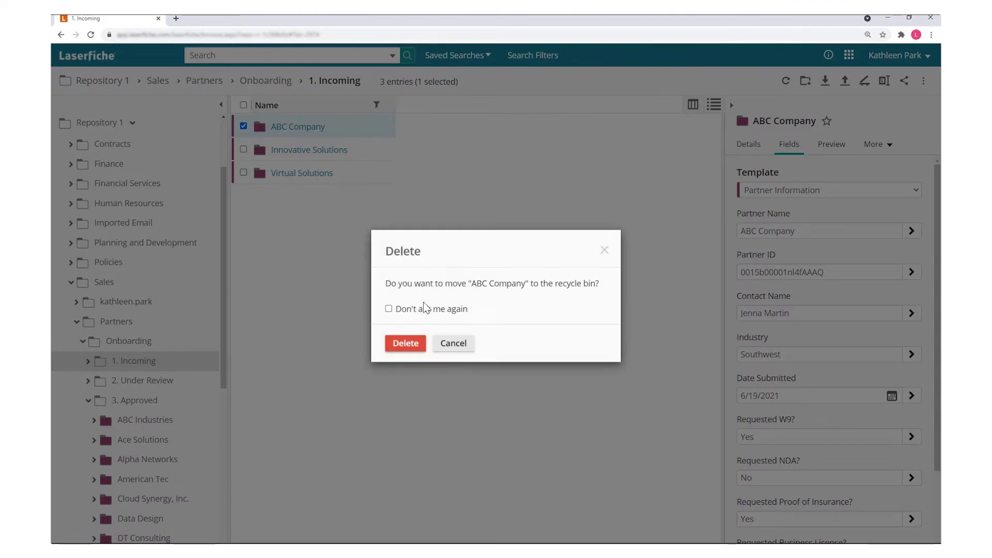
click(407, 342)
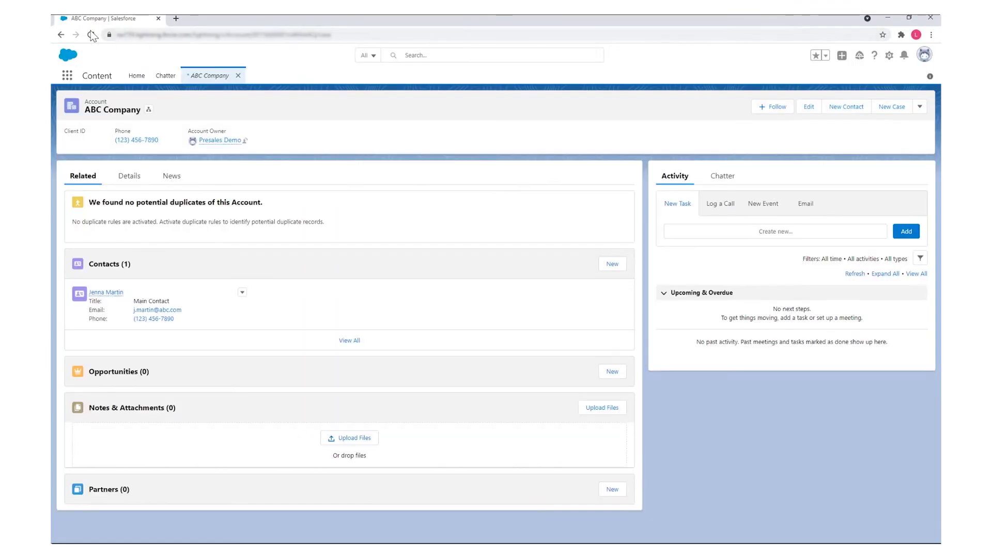
click(91, 35)
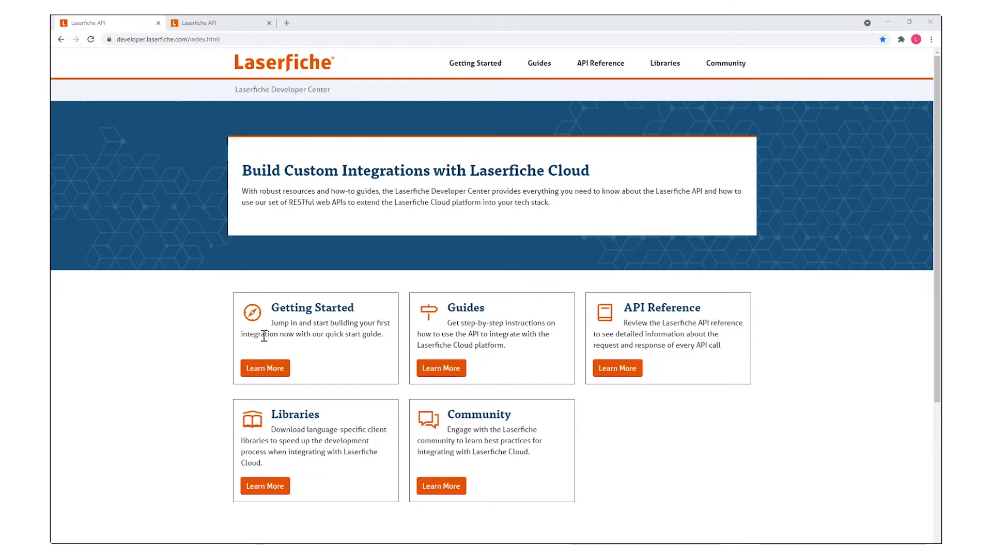
Open the Swagger Playground guide, then execute GET Entries for entry 685 and view the 200 response.
click(266, 368)
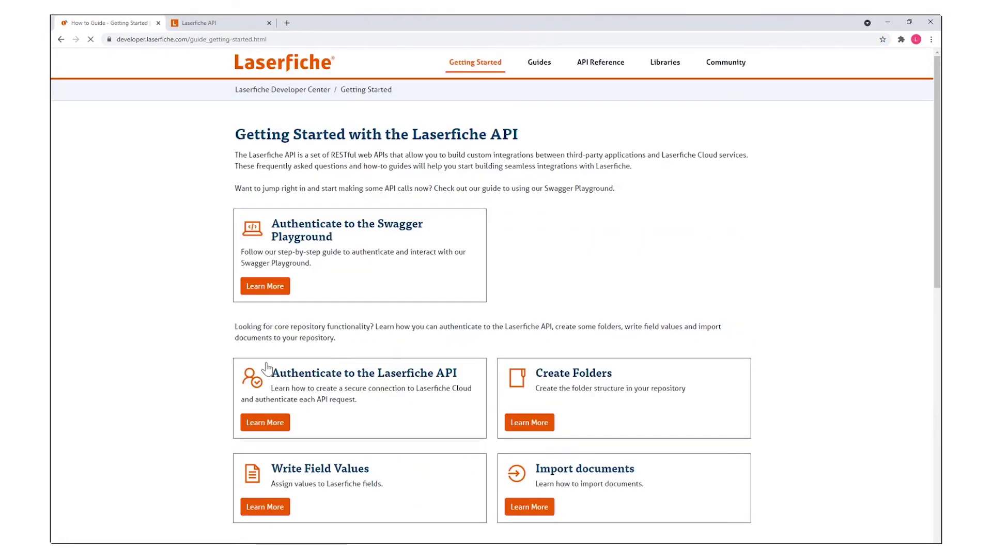
click(271, 288)
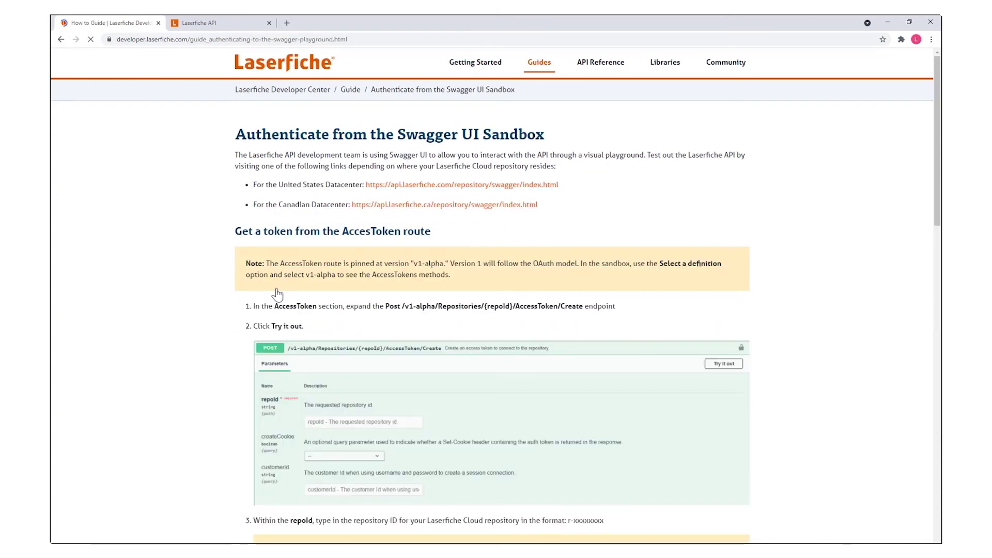
key(ctrl+Tab)
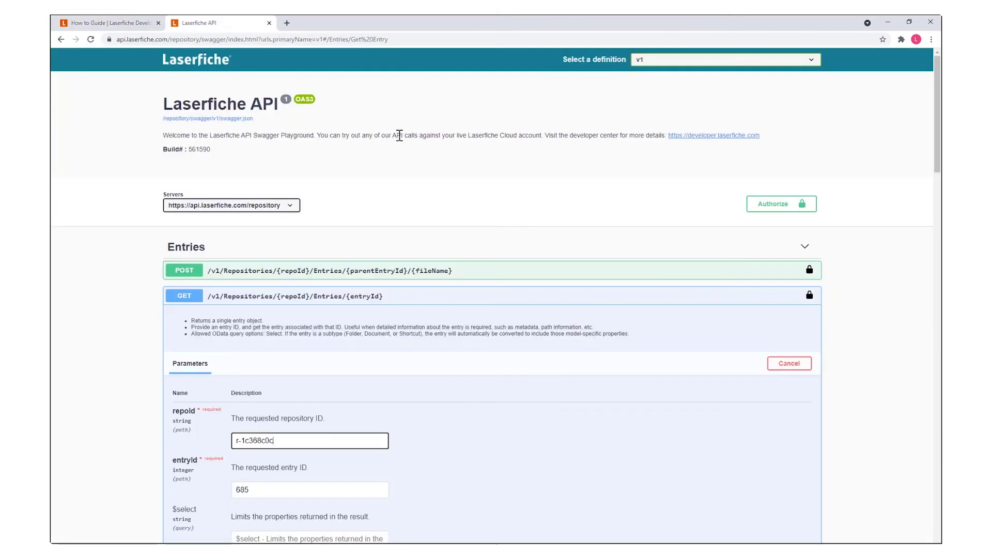
scroll(397, 146, down, 5)
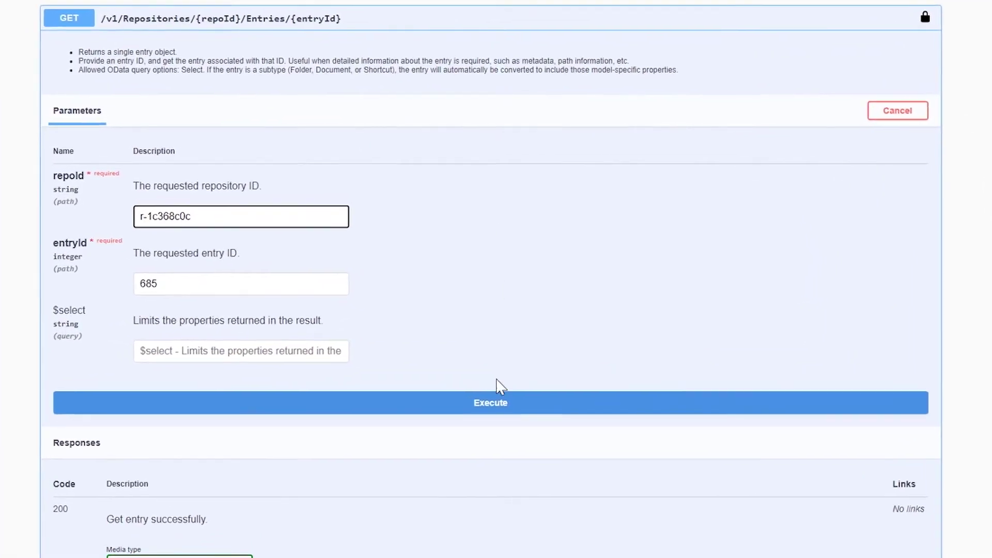
click(493, 414)
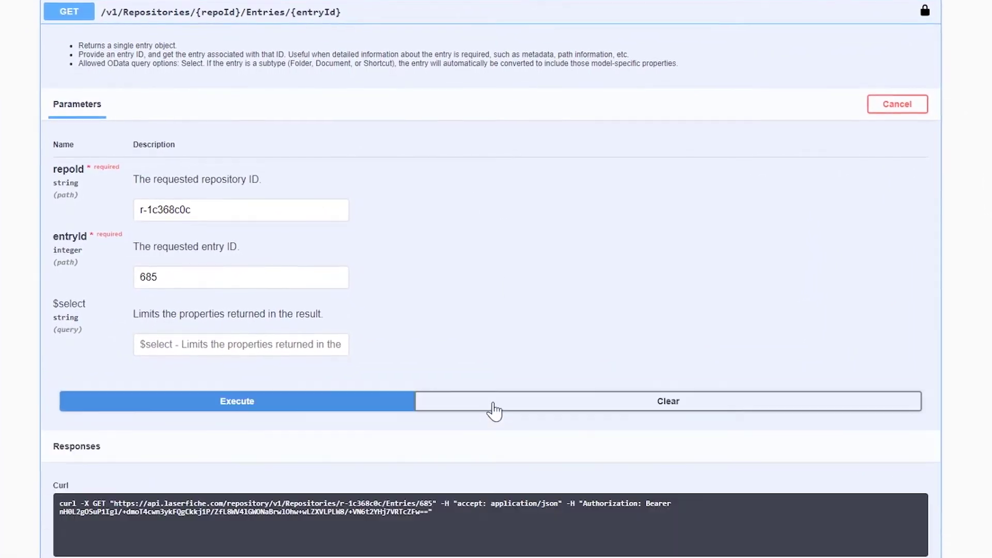
scroll(494, 411, down, 5)
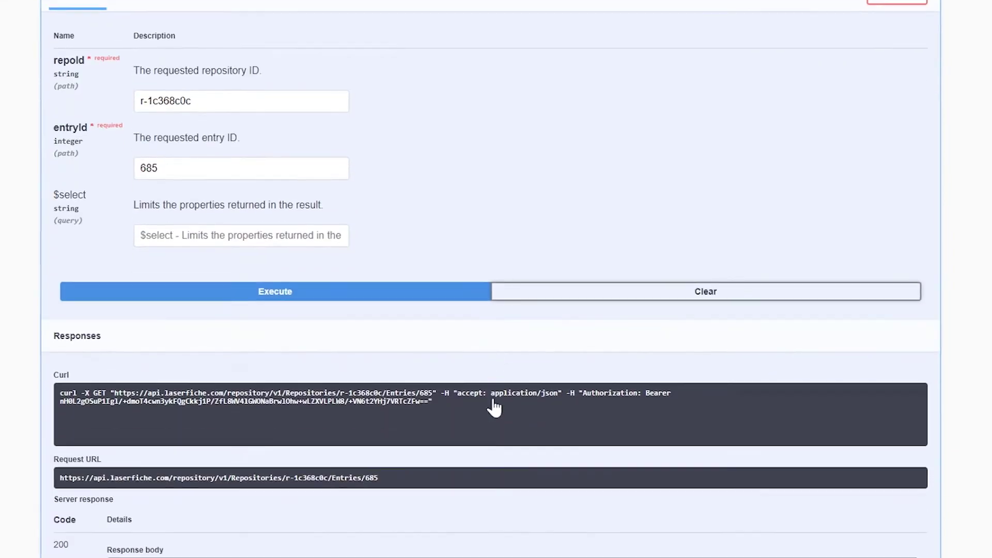
scroll(494, 407, down, 3)
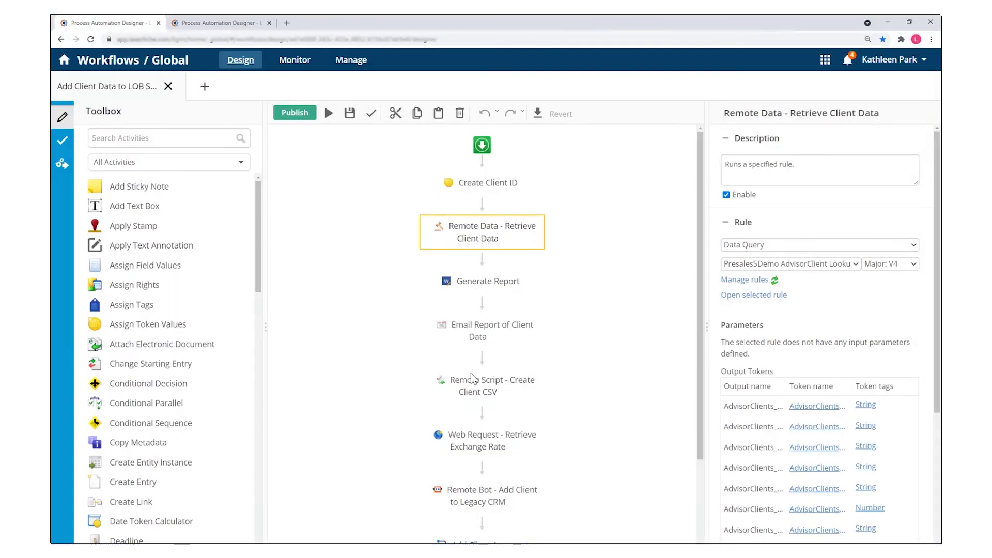
Inspect the Remote Script node, then the Add Client Contact to Salesforce node's properties.
click(471, 387)
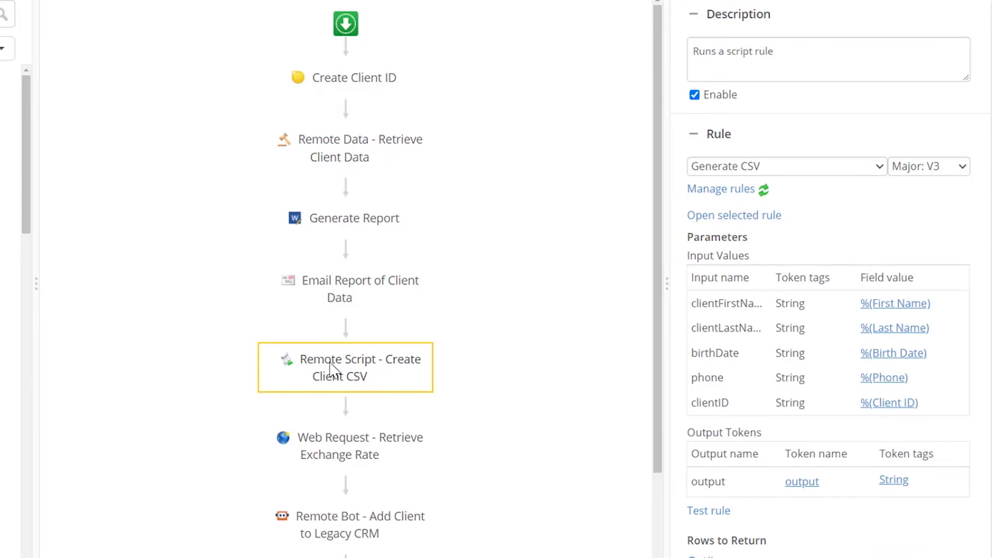
scroll(331, 370, down, 3)
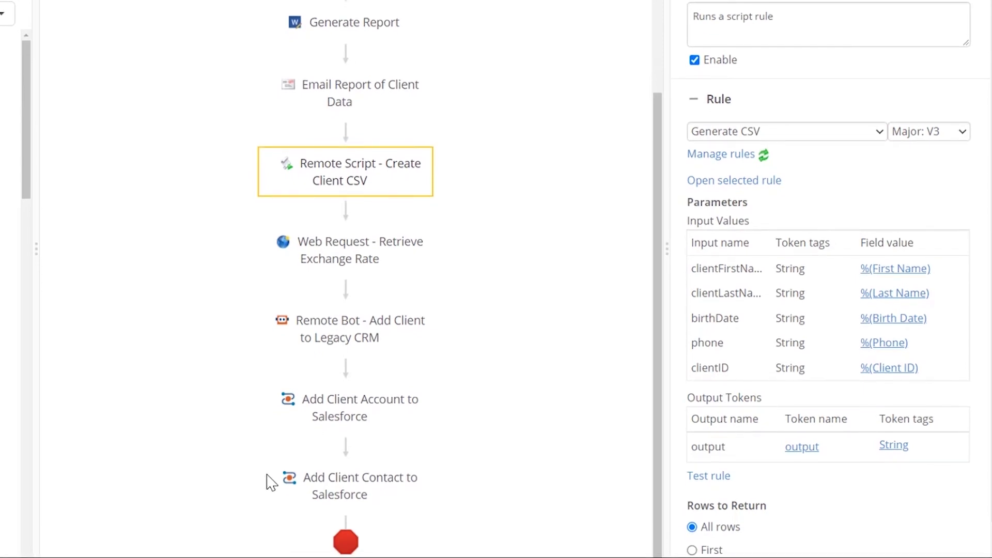
click(304, 488)
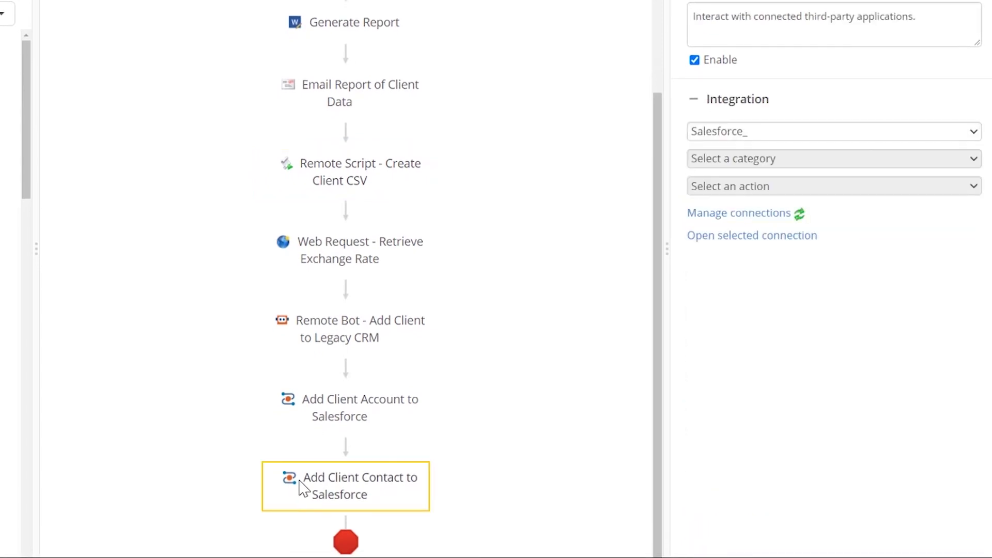